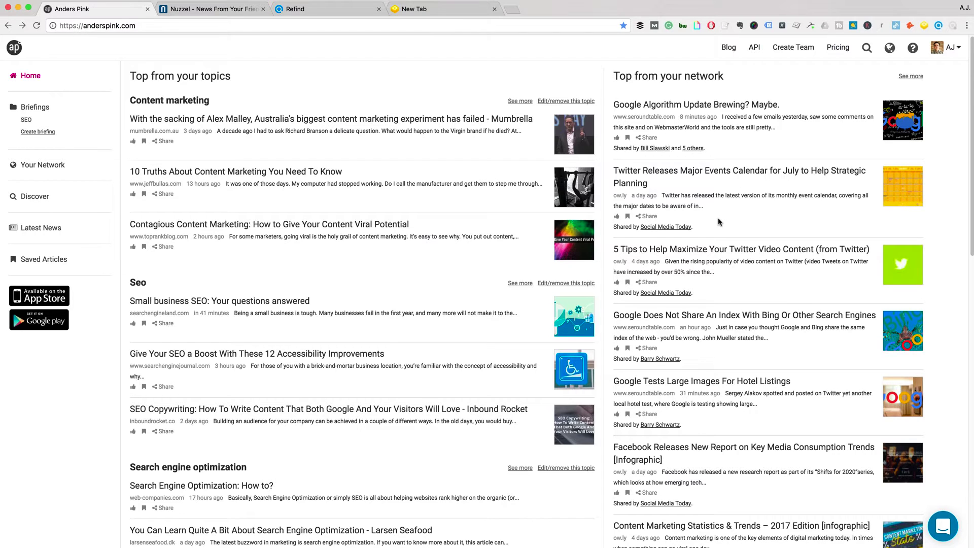
scroll(717, 222, "down", 3)
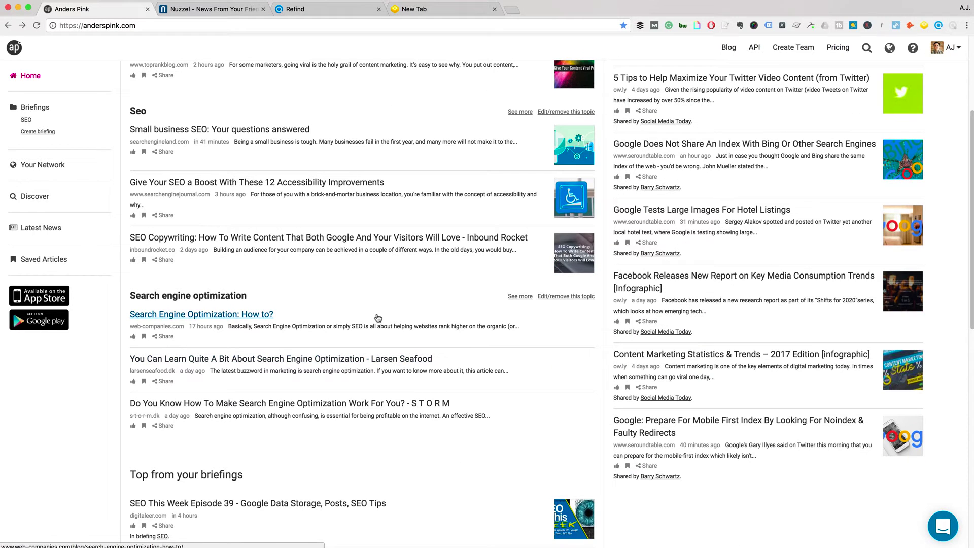
scroll(378, 318, "down", 4)
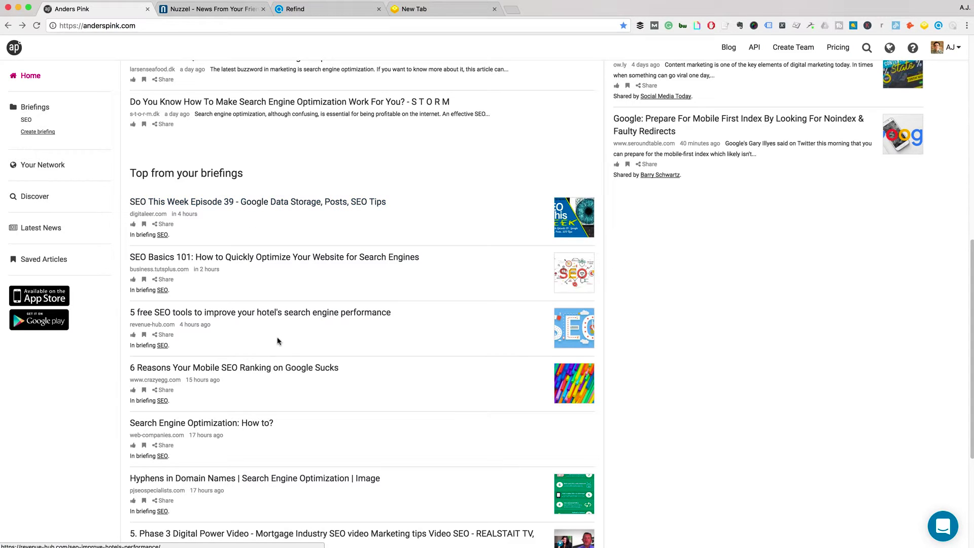
scroll(276, 338, "up", 1)
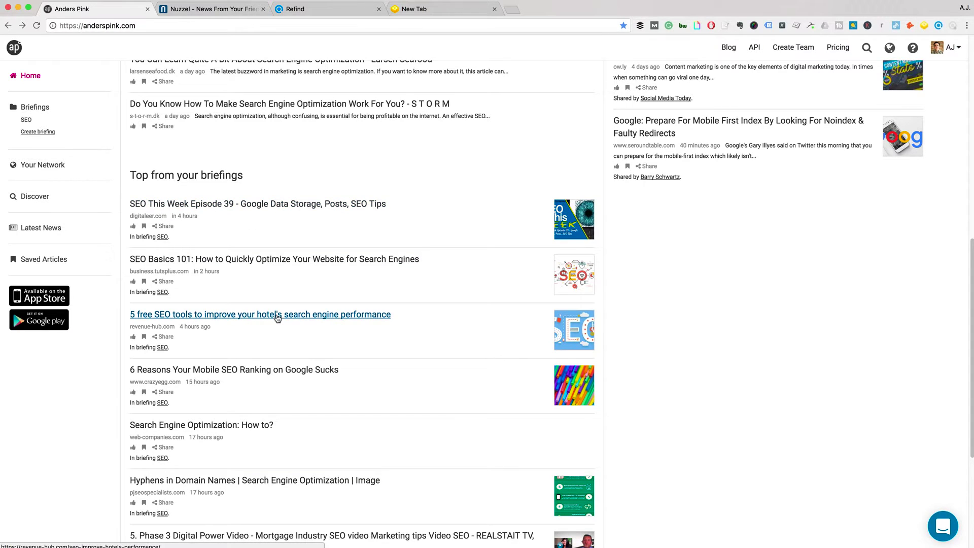
Create a topic-based Anders Pink briefing and add 'seo' as its topic
left_click(30, 132)
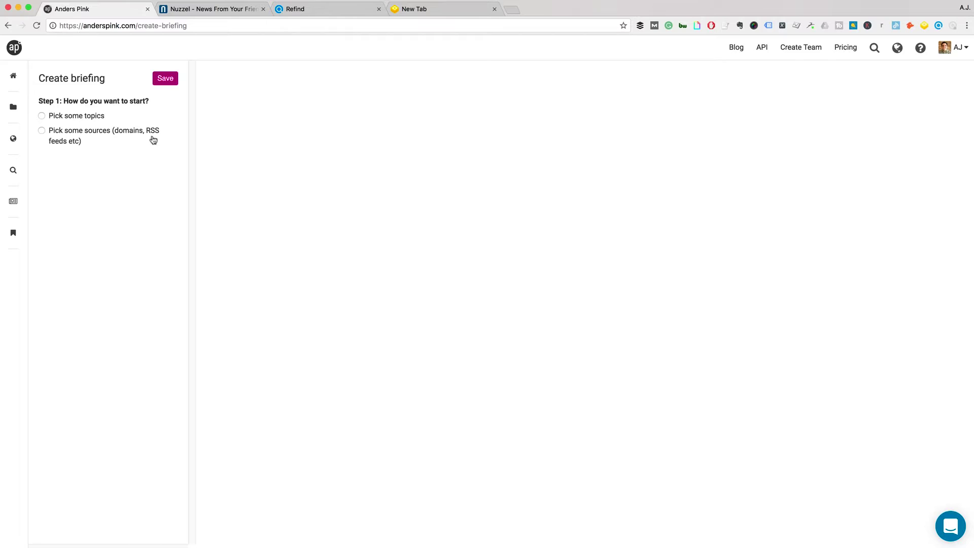
left_click(42, 116)
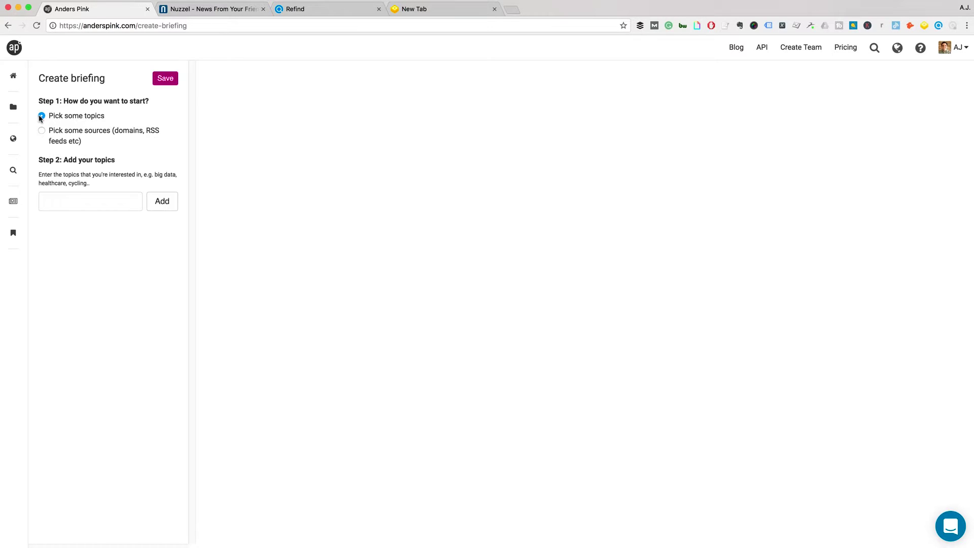
left_click(90, 204)
type("seo")
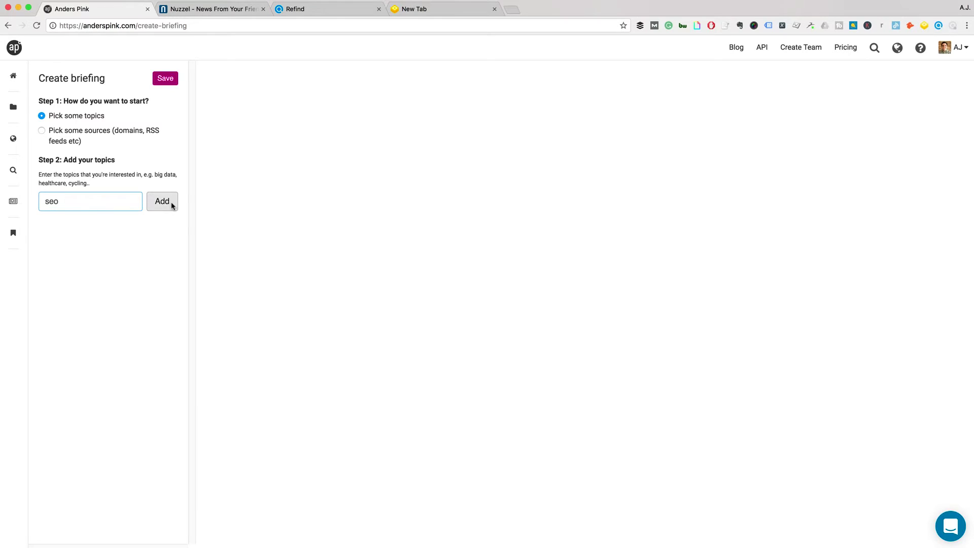
left_click(164, 201)
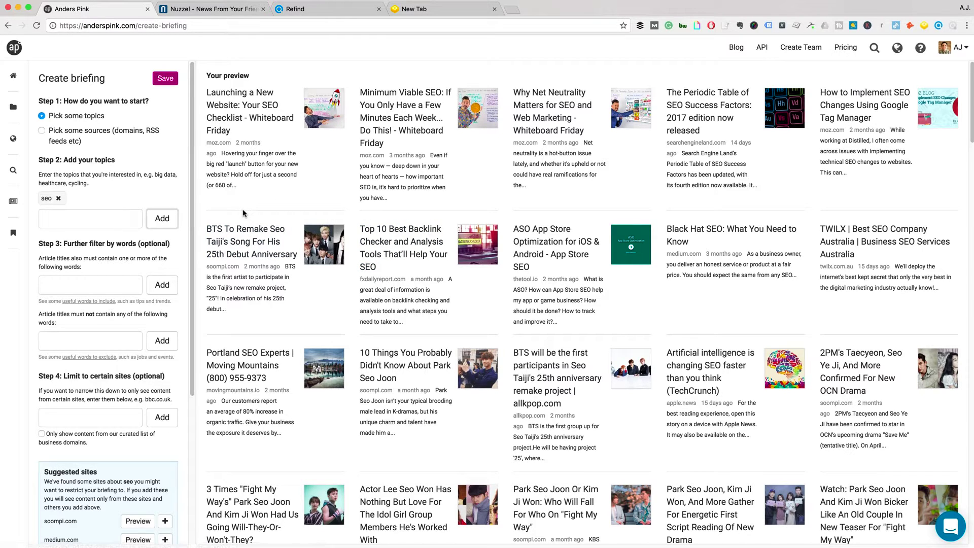
scroll(258, 228, "down", 1)
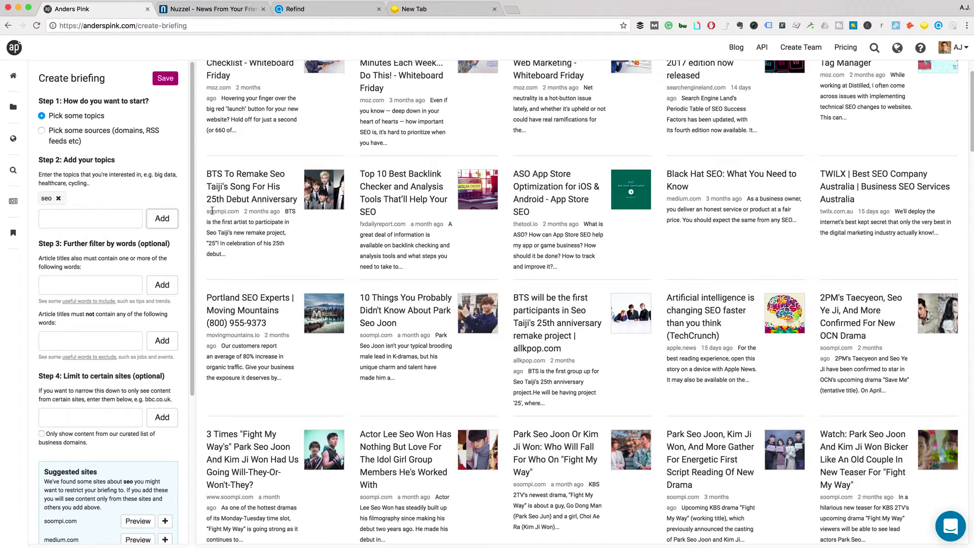
scroll(120, 434, "down", 5)
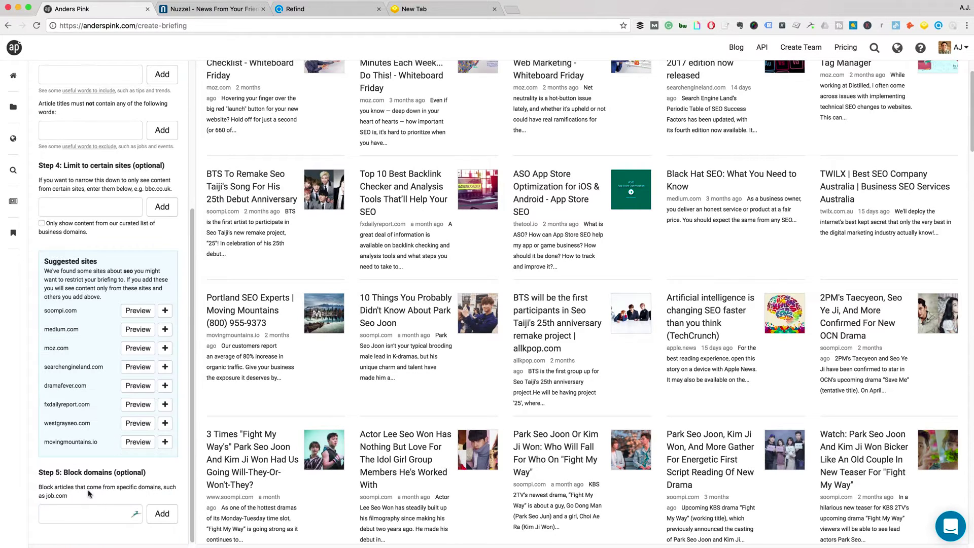
scroll(80, 499, "up", 5)
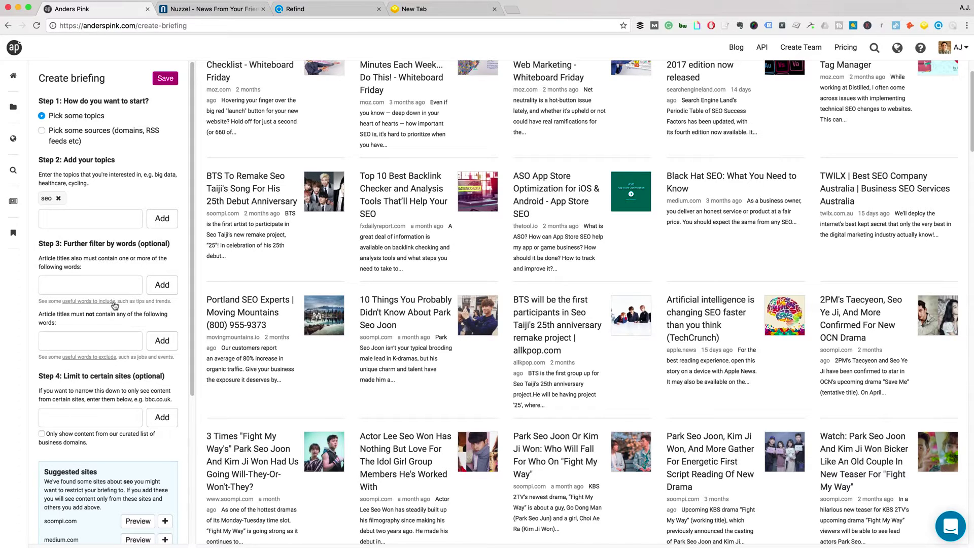
Add google, search engine, link building and optimization as required title words in Step 3
left_click(102, 287)
type("google")
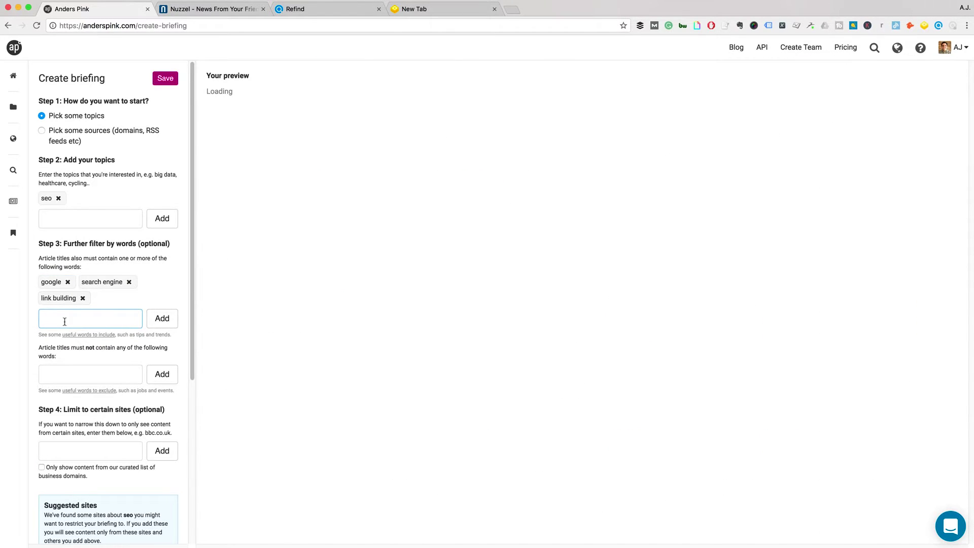
type("optimiz")
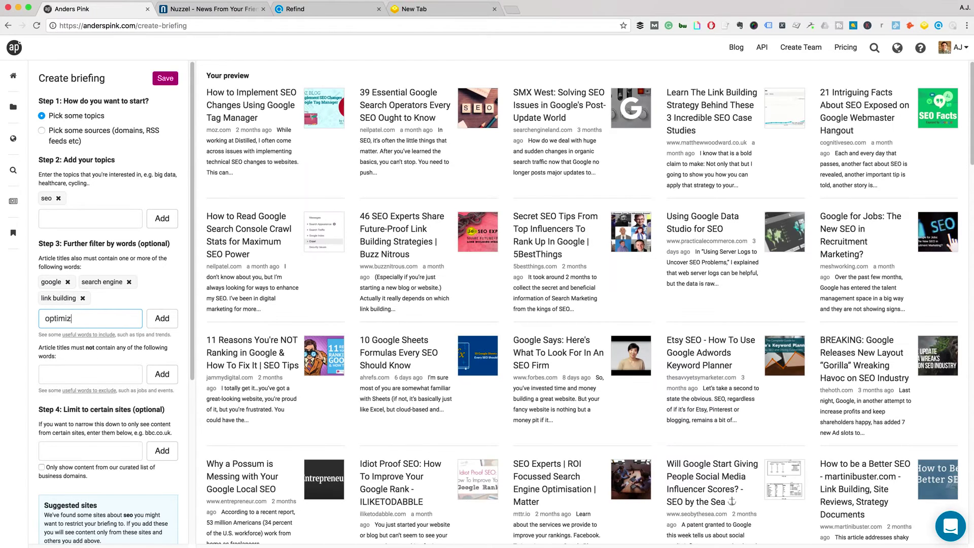
type("ation")
left_click(159, 323)
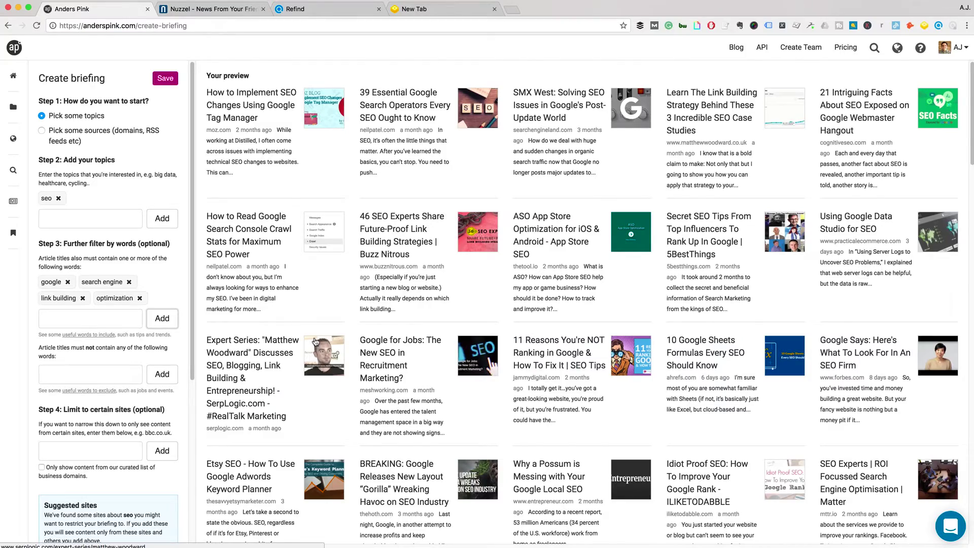
scroll(315, 341, "down", 3)
scroll(449, 344, "down", 3)
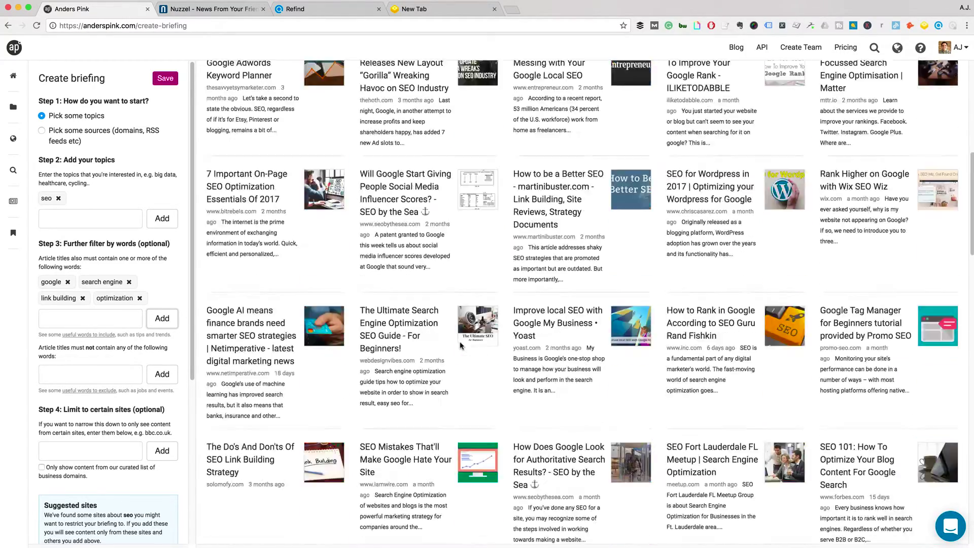
scroll(459, 344, "down", 2)
scroll(460, 345, "down", 5)
scroll(460, 345, "up", 5)
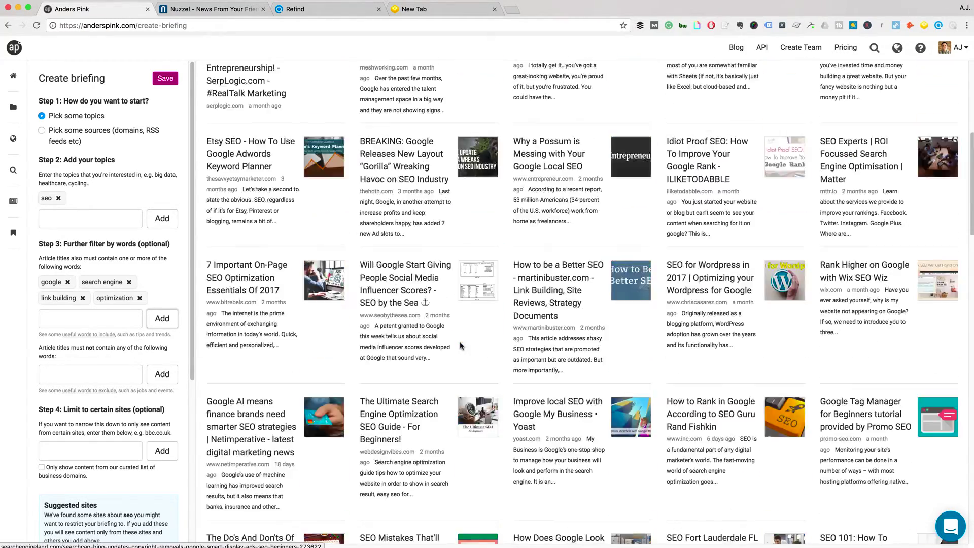
scroll(460, 345, "up", 5)
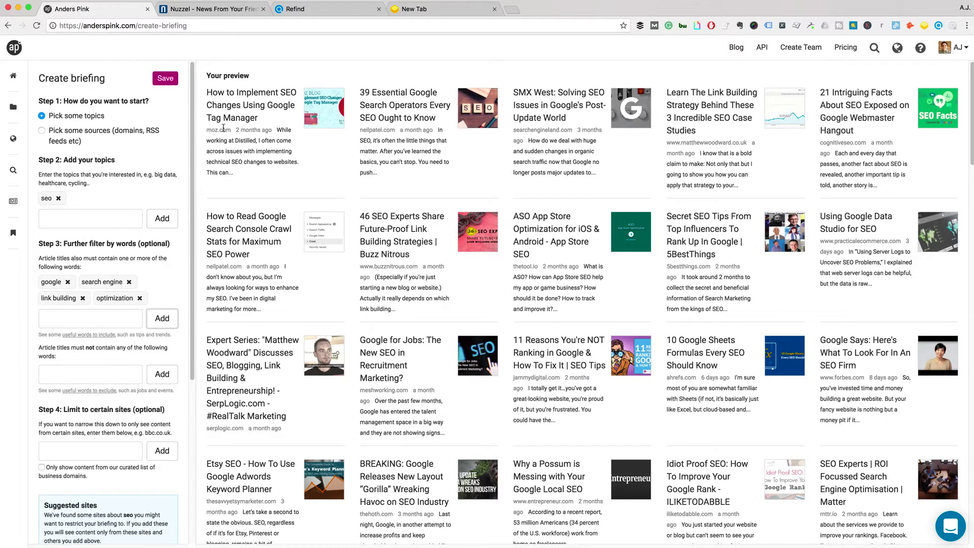
scroll(129, 363, "down", 5)
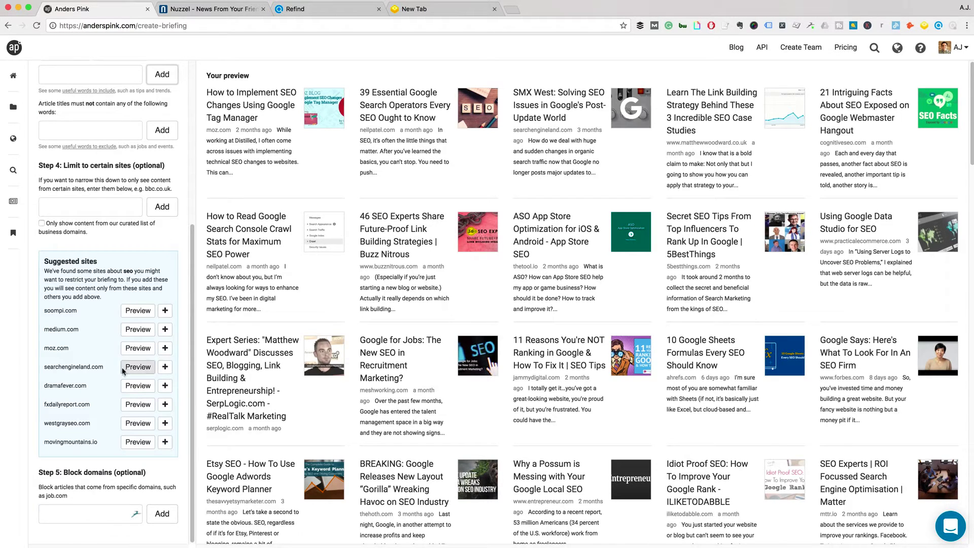
Add moz.com to the blocked domains in Step 5 of the SEO briefing
left_click(82, 512)
type("moz.c")
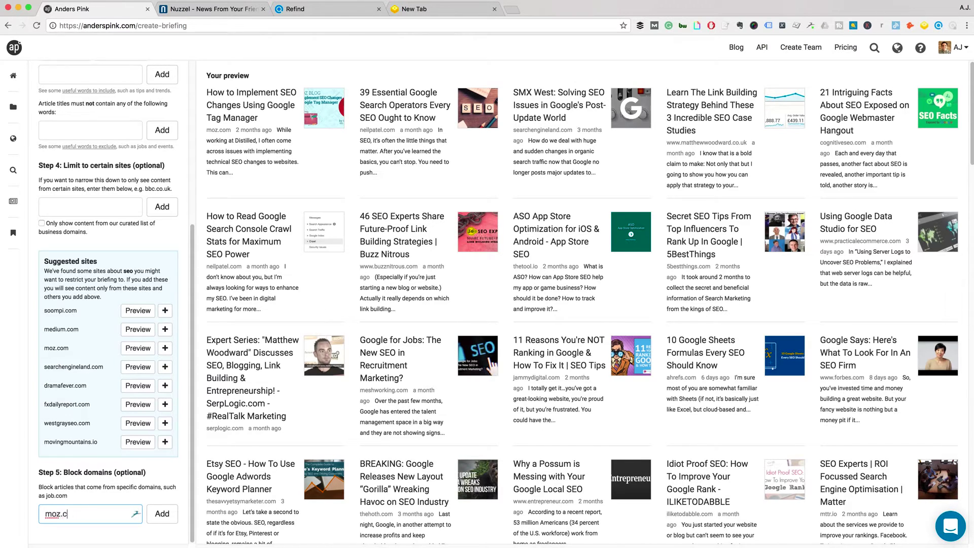
type("om")
left_click(160, 515)
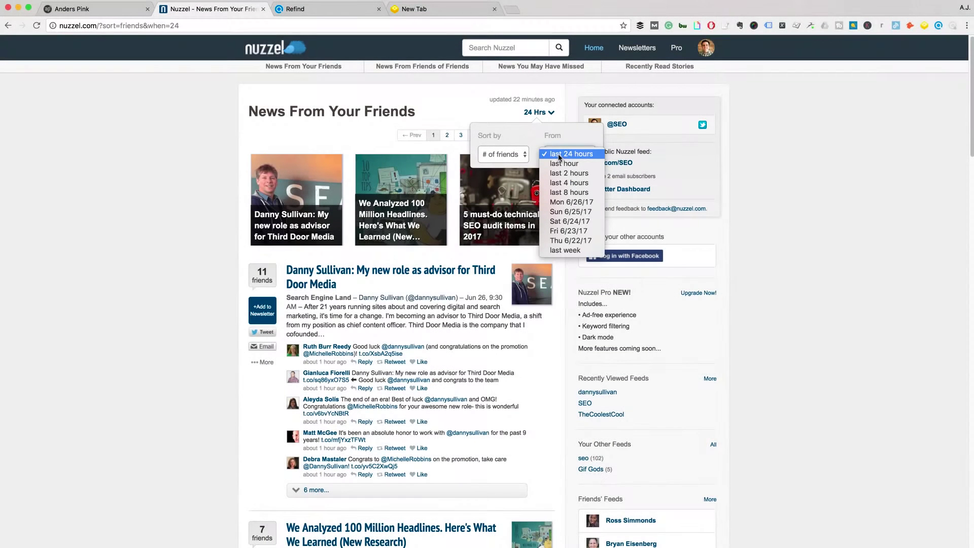
Change the friends' news time range from 24 Hrs to the last 8 hours
left_click(571, 191)
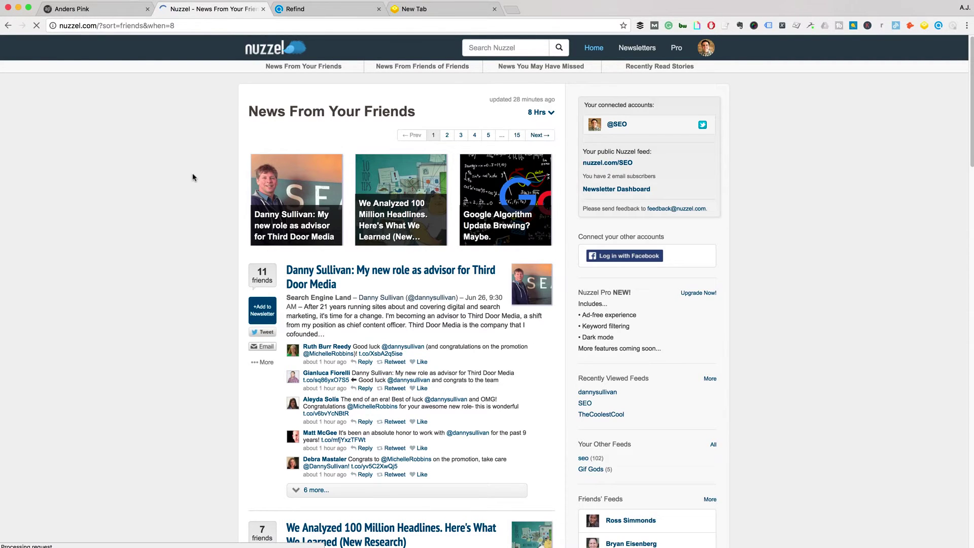
scroll(226, 226, "down", 3)
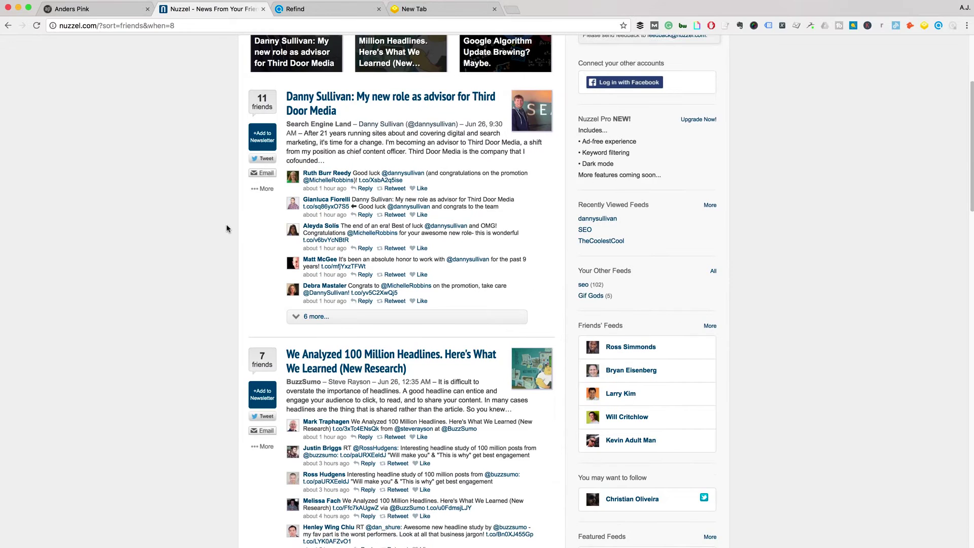
scroll(295, 254, "up", 2)
scroll(295, 255, "up", 1)
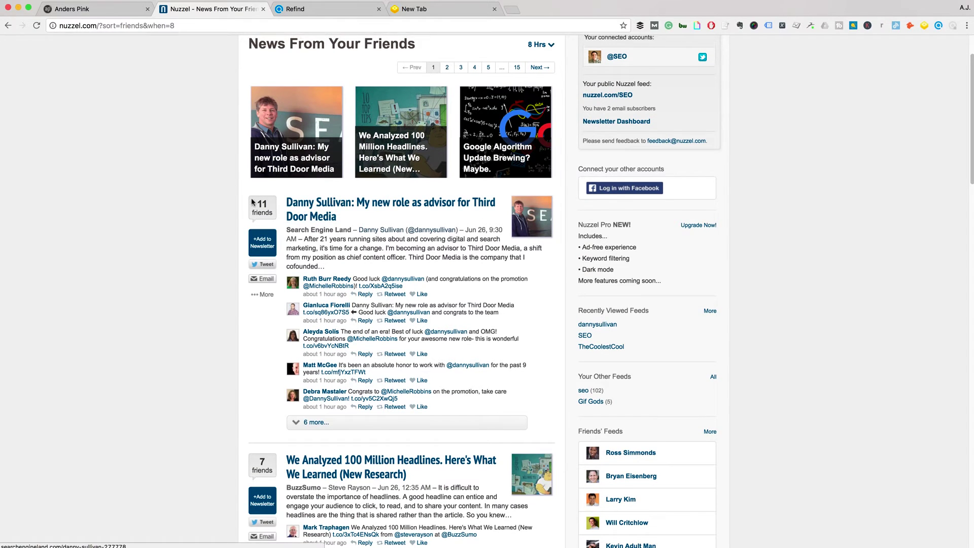
scroll(159, 202, "up", 2)
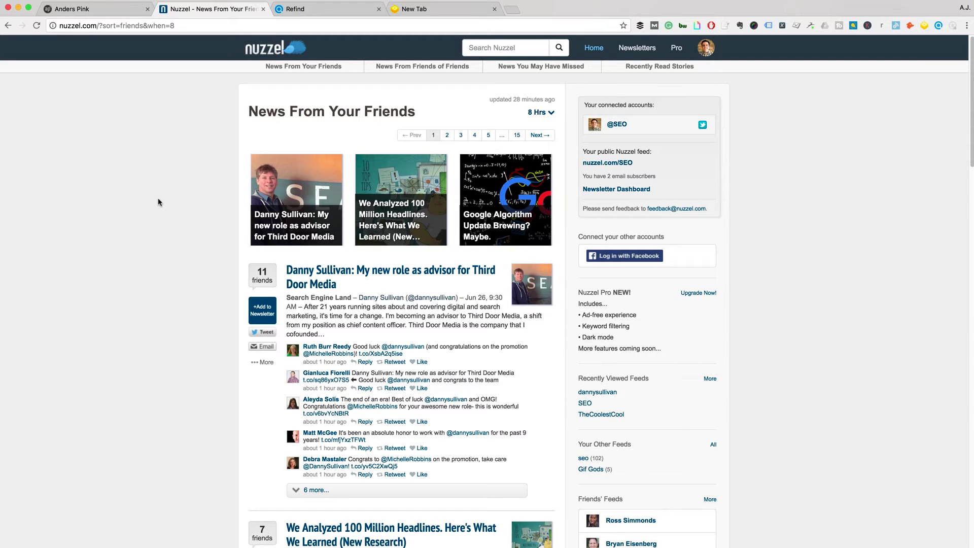
scroll(235, 246, "down", 3)
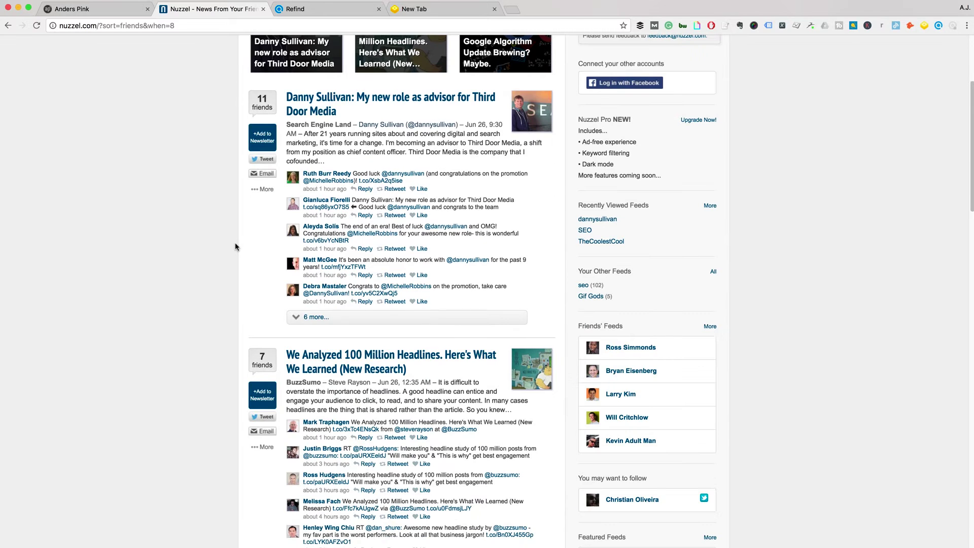
scroll(235, 246, "up", 3)
scroll(265, 306, "down", 3)
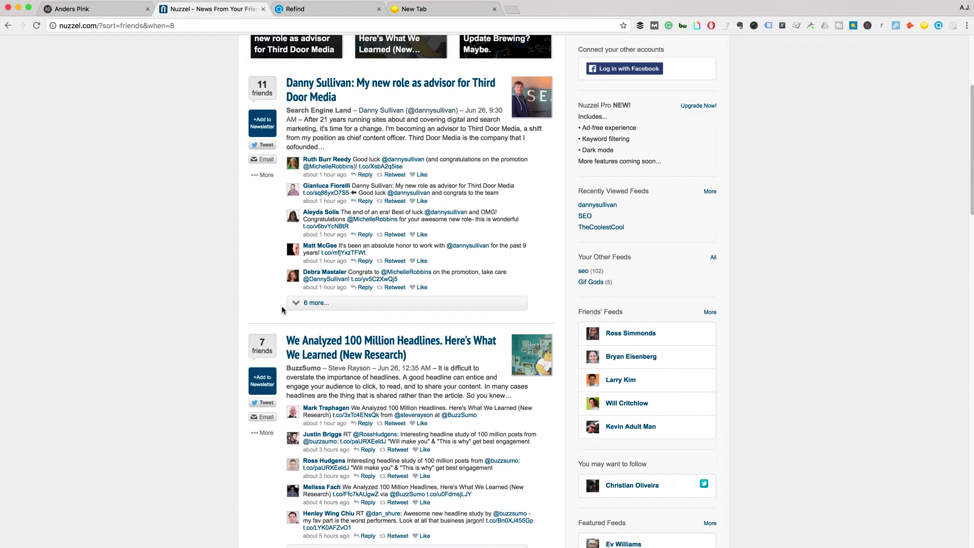
scroll(281, 309, "down", 1)
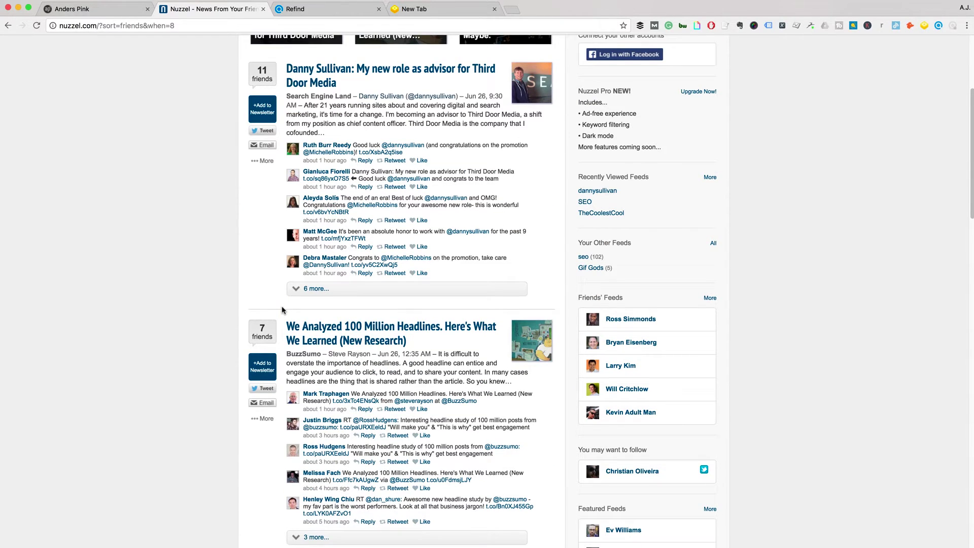
scroll(282, 310, "down", 2)
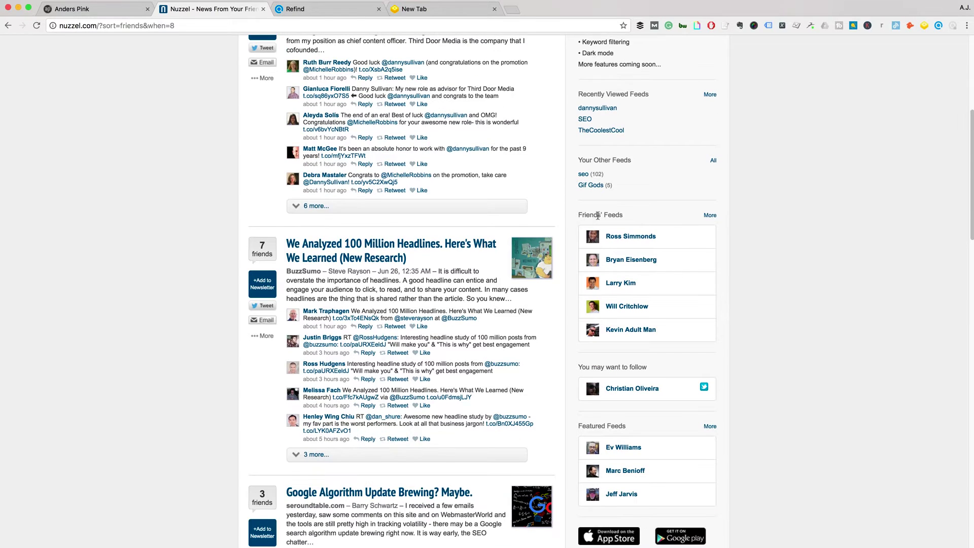
scroll(683, 215, "up", 1)
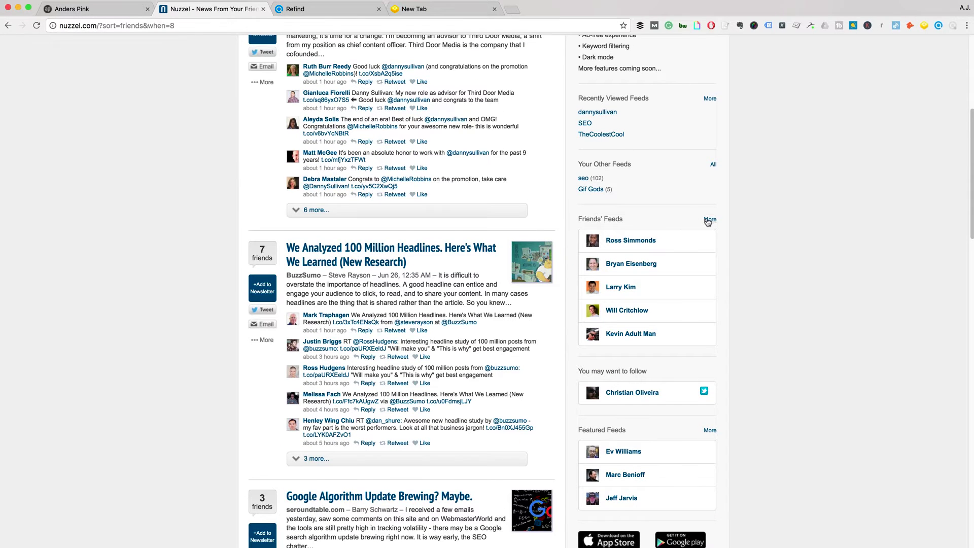
Open Danny Sullivan's feed from the full Friends' Feeds list, check its time-range options, then go to Refind
left_click(711, 220)
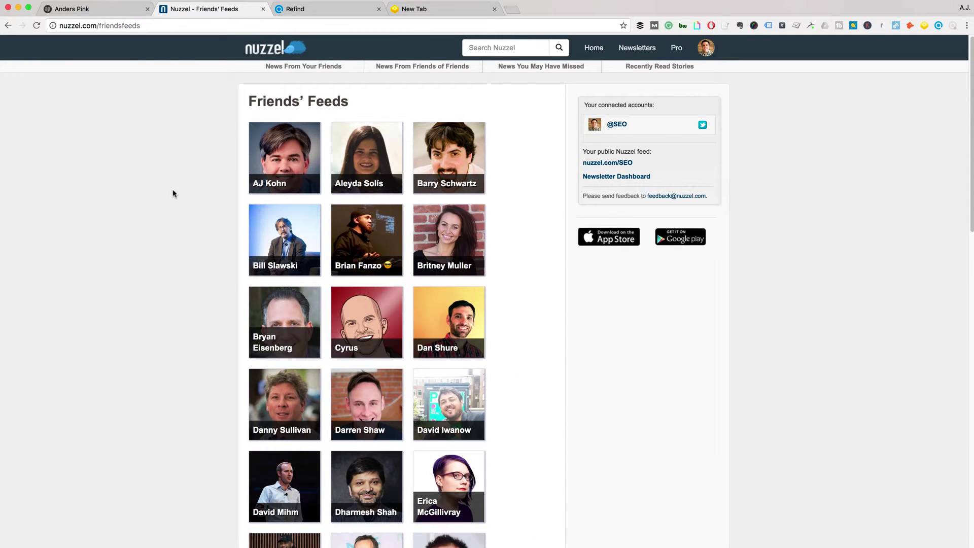
scroll(173, 193, "down", 1)
scroll(174, 194, "down", 4)
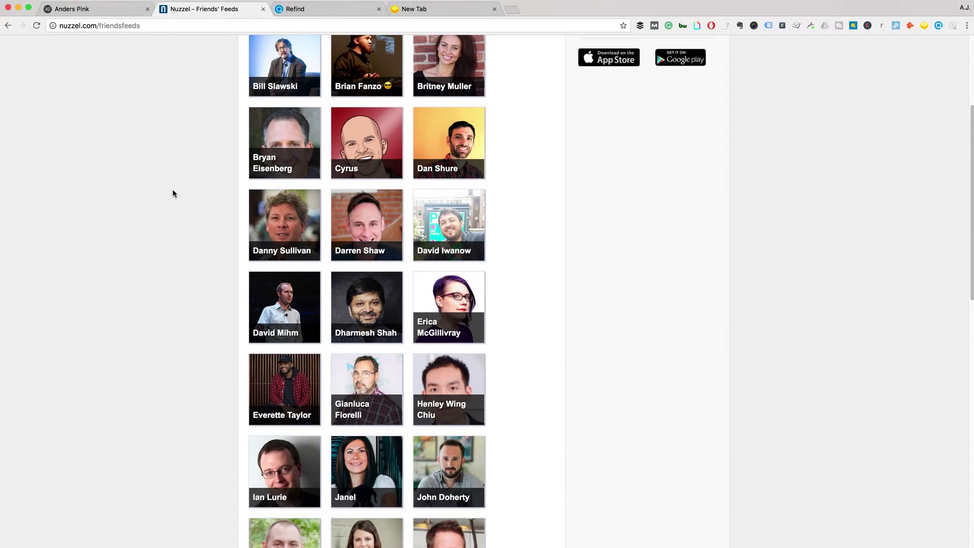
scroll(157, 212, "down", 3)
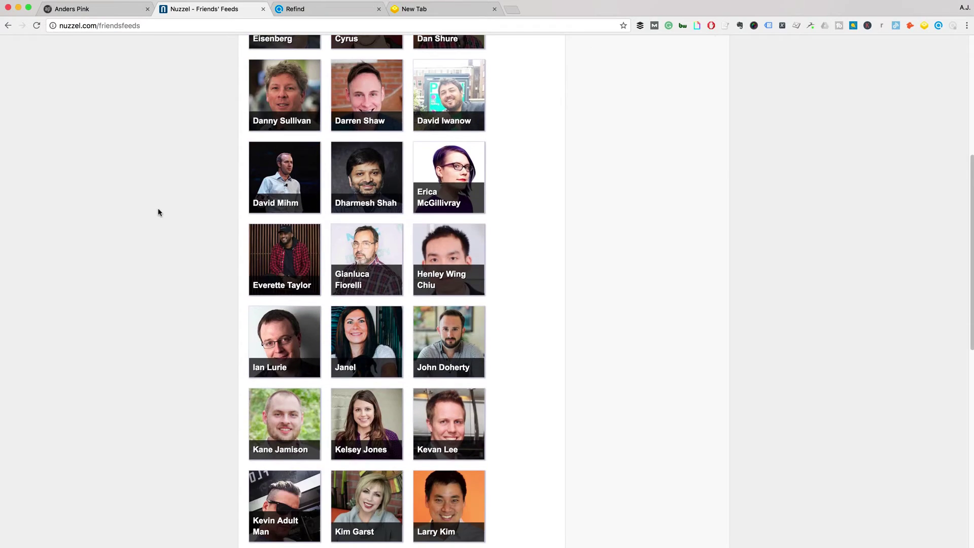
scroll(158, 211, "up", 5)
left_click(280, 333)
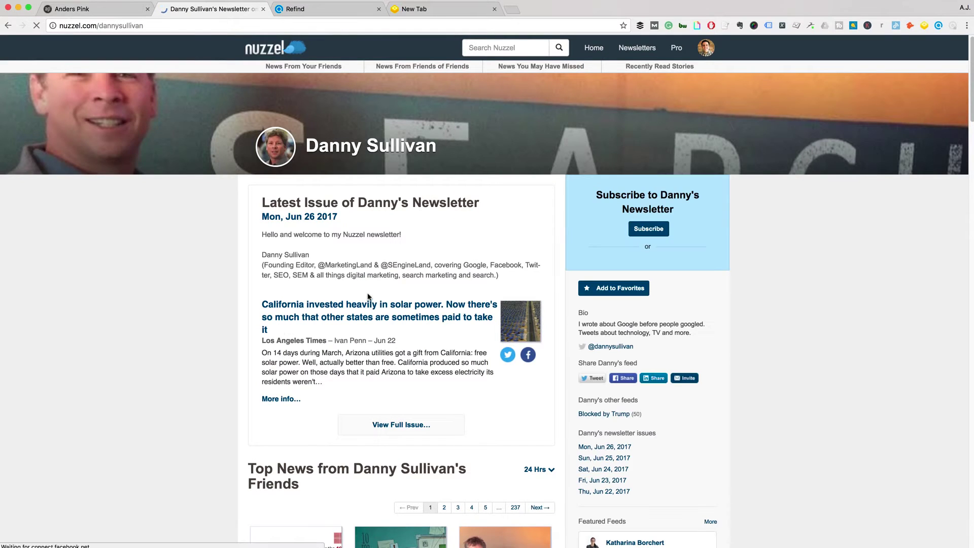
scroll(369, 297, "down", 5)
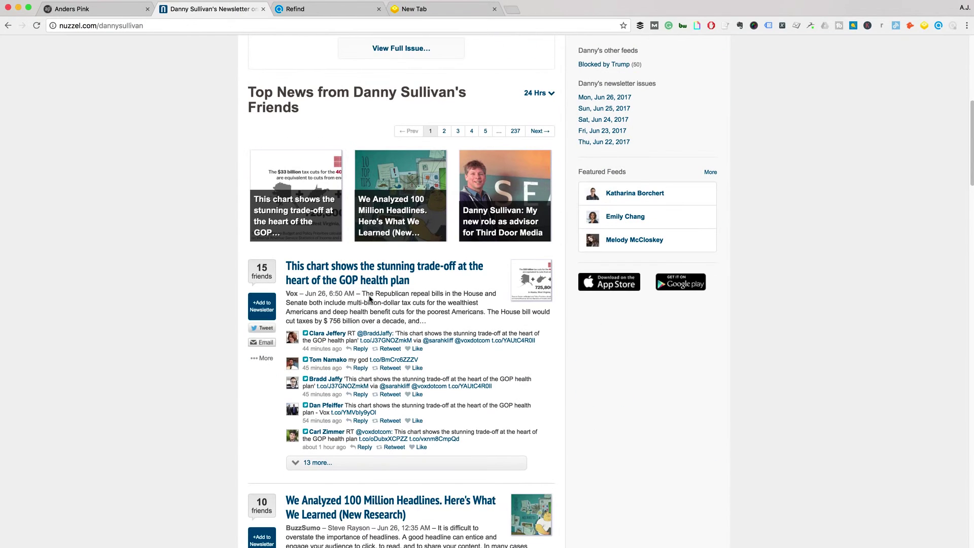
left_click(546, 95)
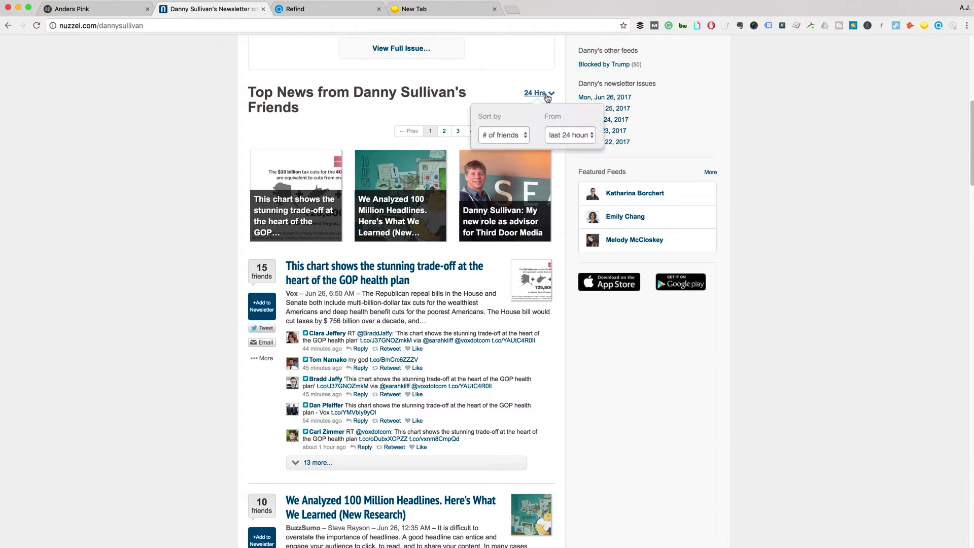
scroll(163, 269, "down", 5)
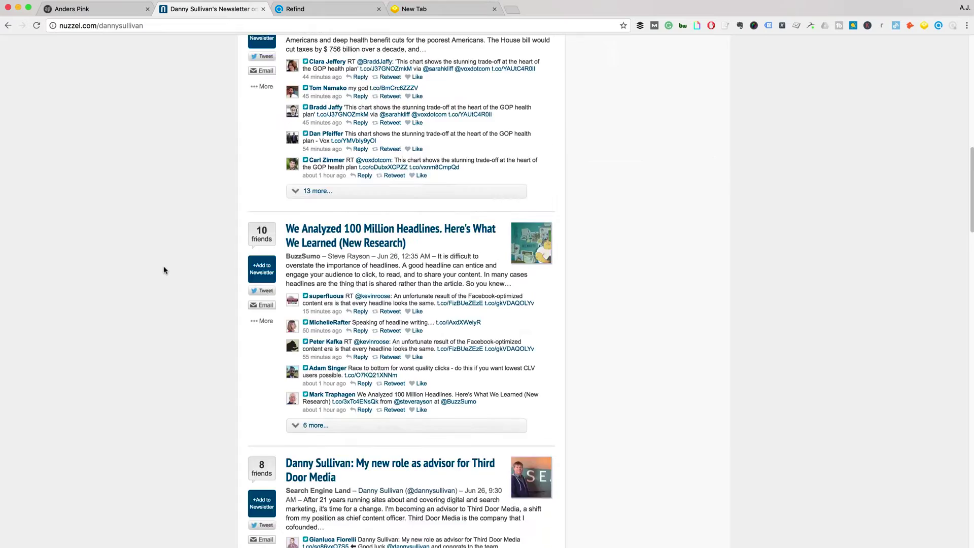
scroll(163, 270, "down", 4)
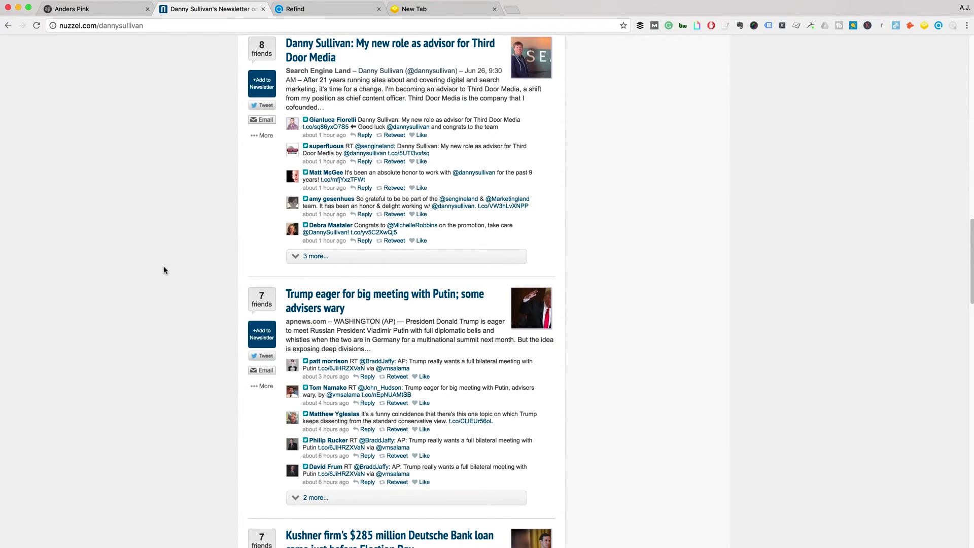
scroll(163, 270, "down", 6)
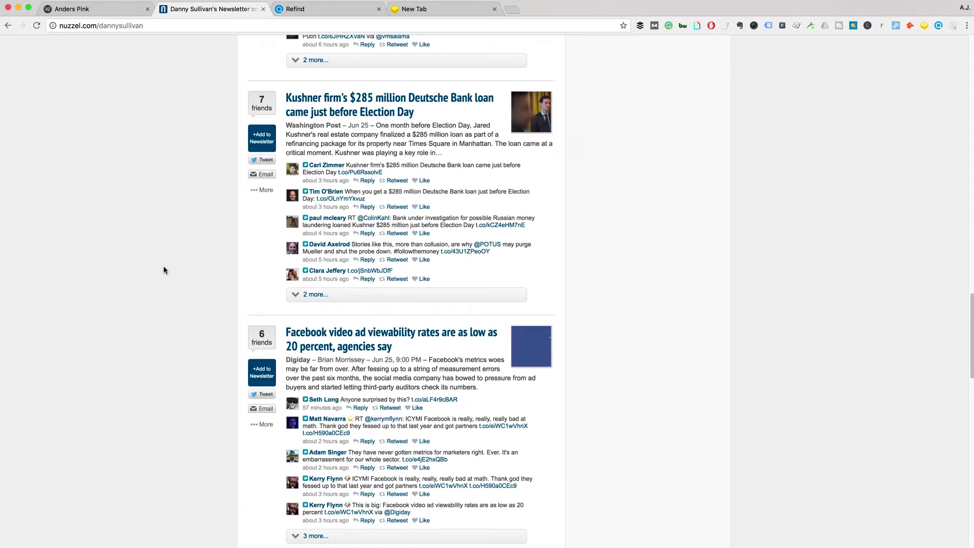
scroll(162, 269, "down", 4)
scroll(163, 270, "down", 4)
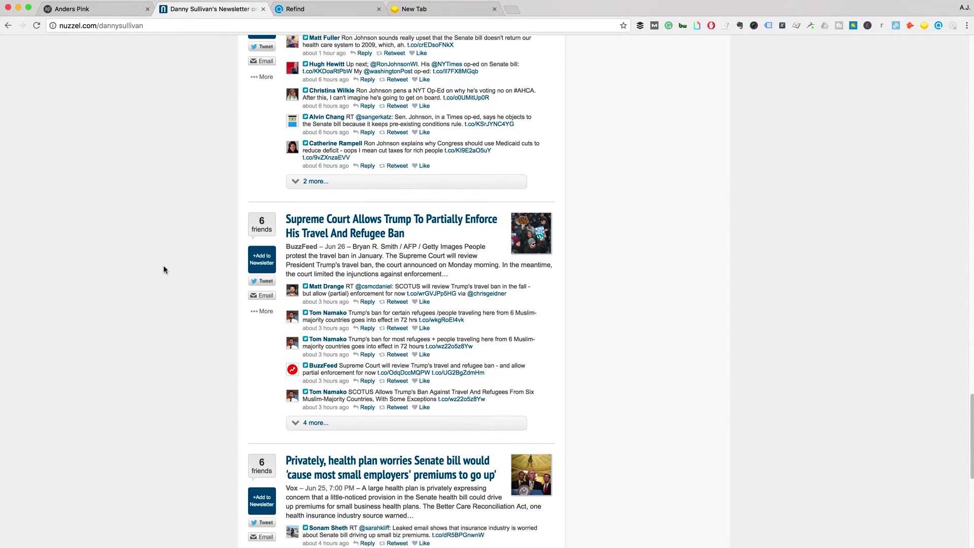
scroll(163, 270, "down", 5)
scroll(163, 269, "up", 10)
scroll(164, 270, "up", 8)
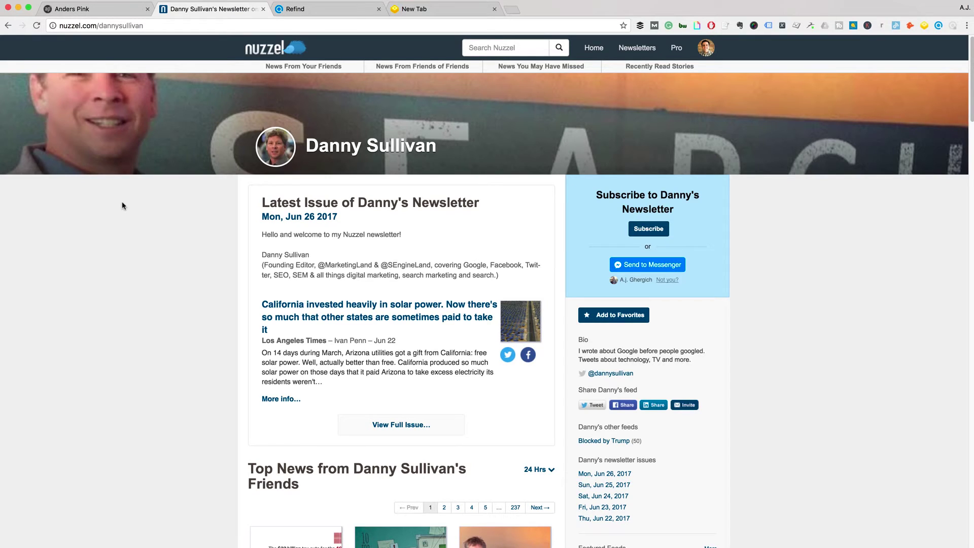
scroll(278, 64, "down", 1)
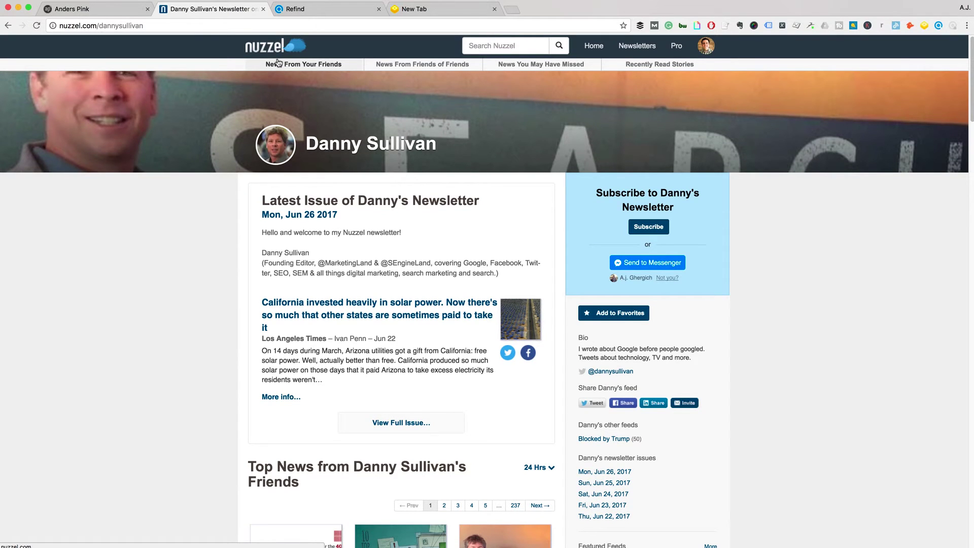
left_click(324, 13)
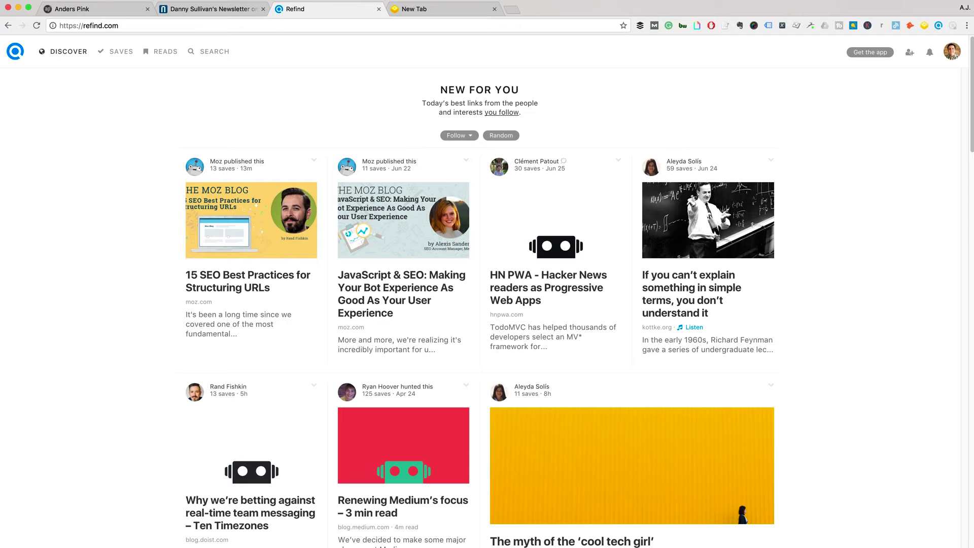
Bring the logged-out Refind window forward from Chrome's dock window list
right_click(138, 547)
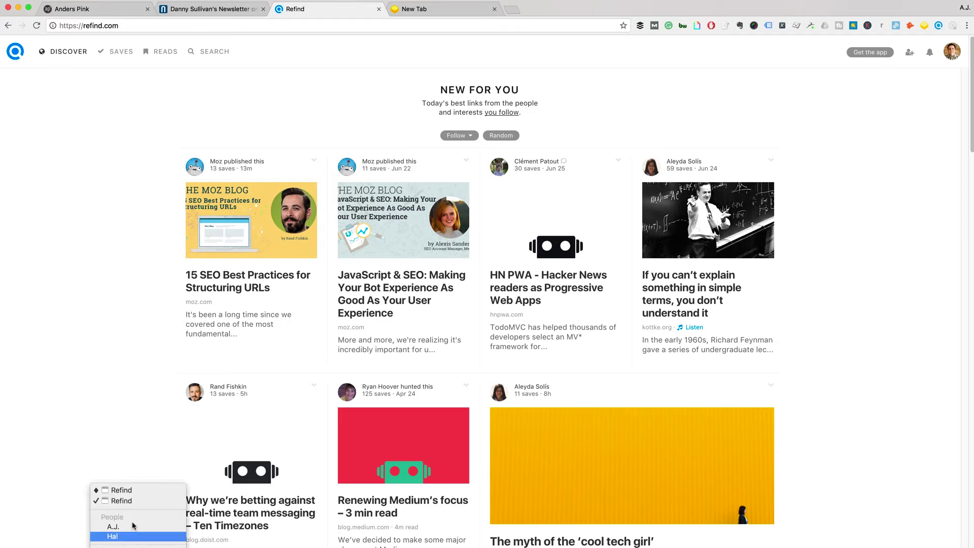
left_click(134, 491)
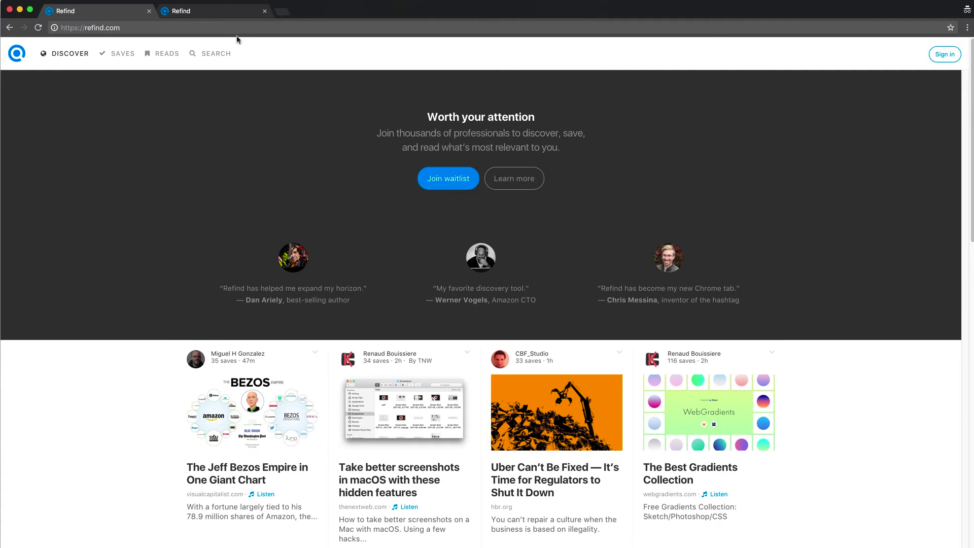
Open the Product Hunt Refind tab and select the ?ref=producthunt part of its address
left_click(219, 14)
left_click(200, 28)
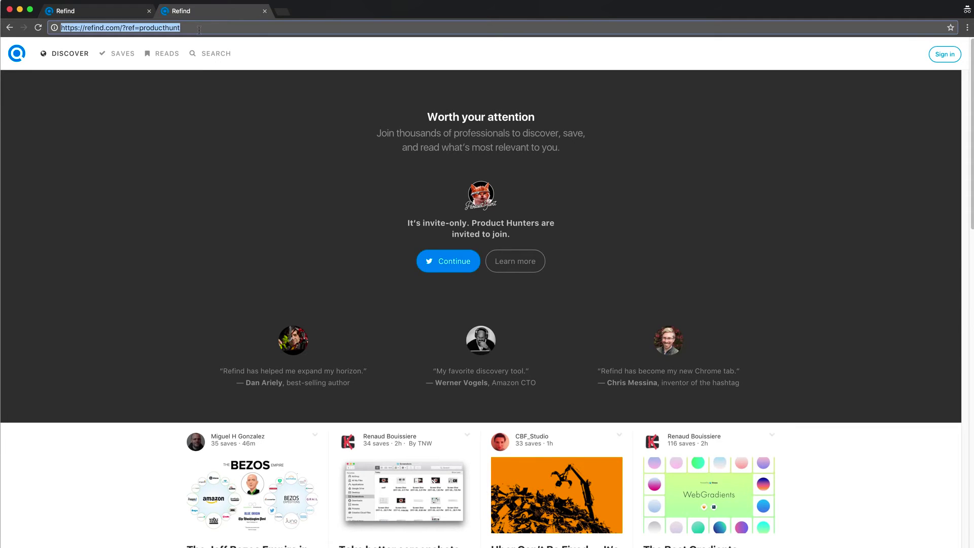
left_click(185, 28)
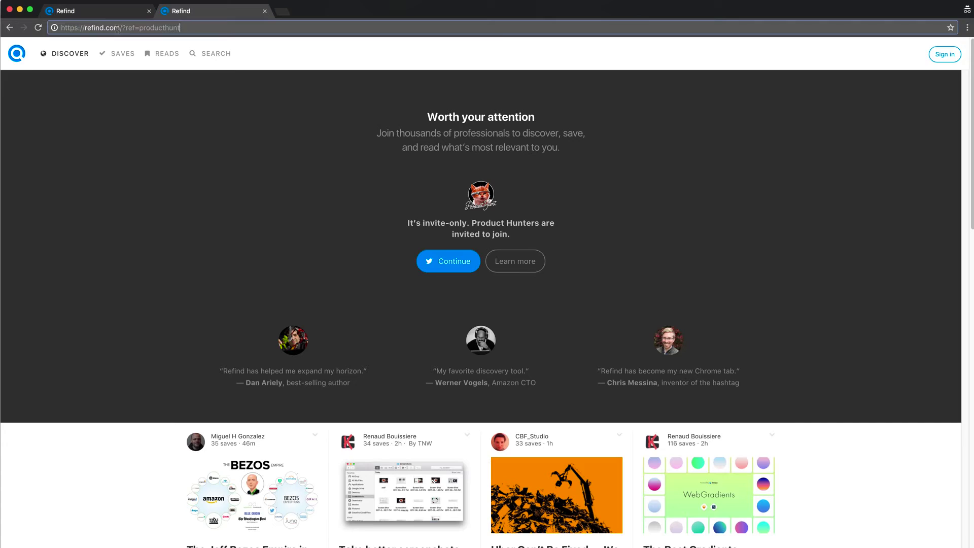
left_click_drag(123, 27, 220, 33)
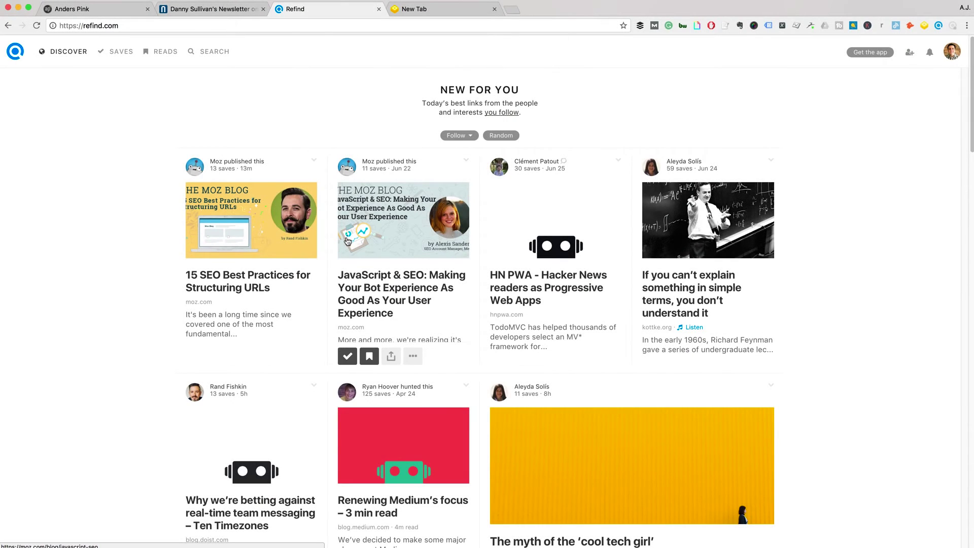
left_click(471, 135)
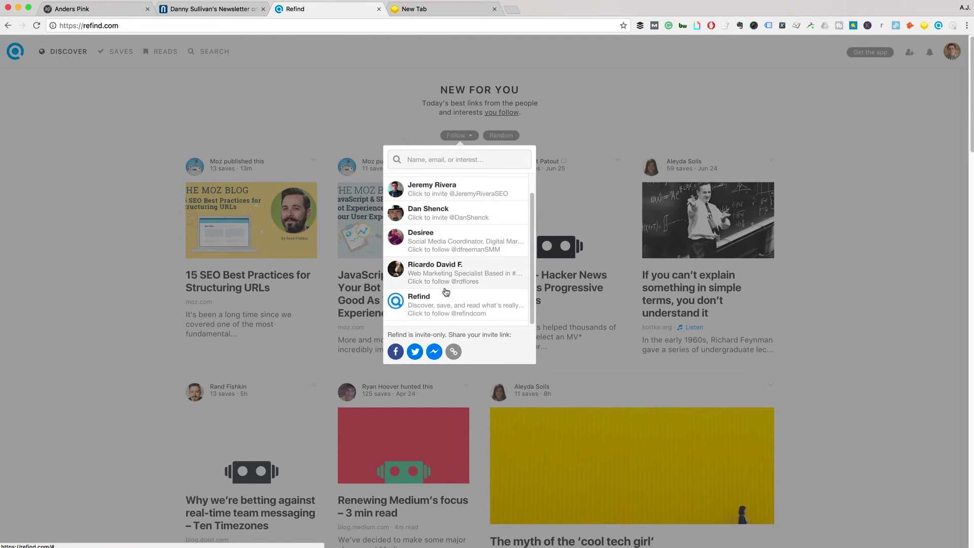
left_click(338, 92)
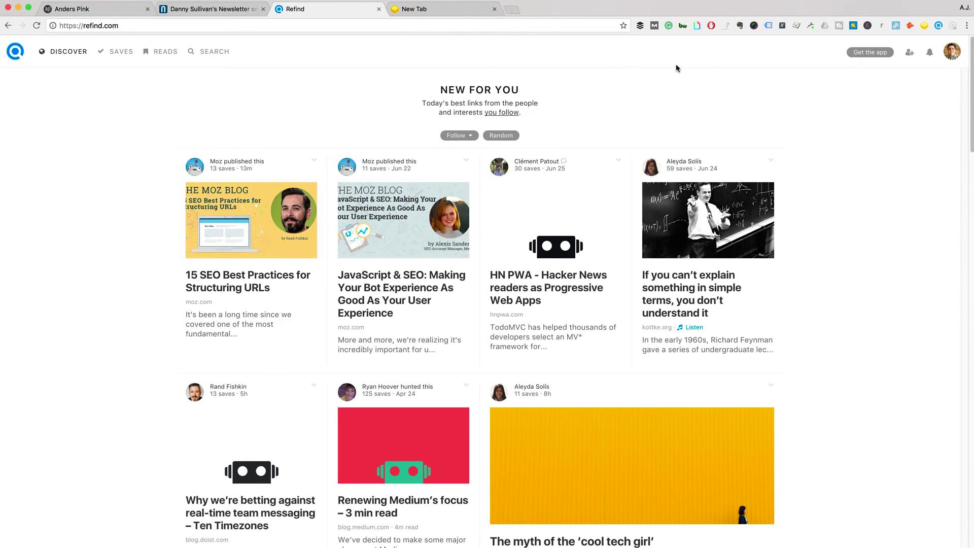
Open a new Chrome tab to load the discovery feed
left_click(509, 11)
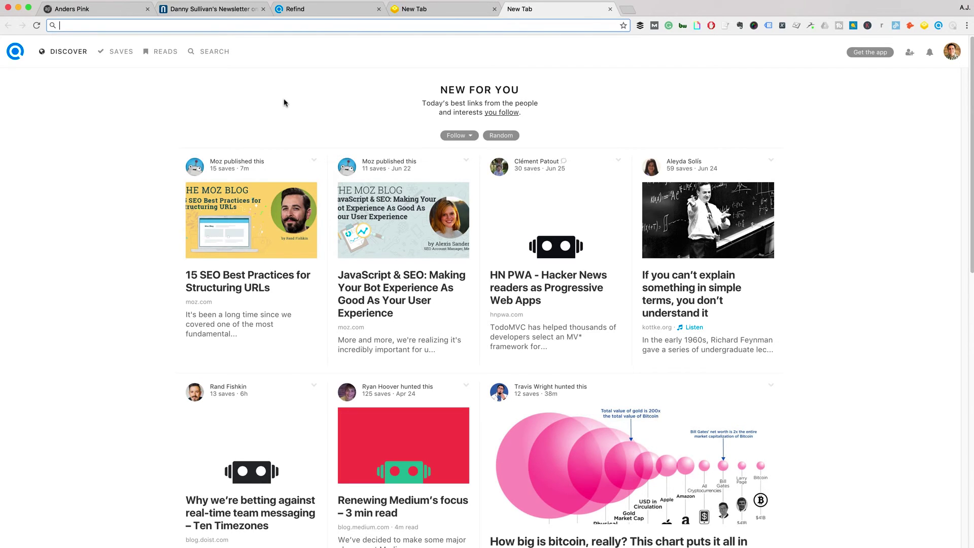
scroll(343, 354, "down", 3)
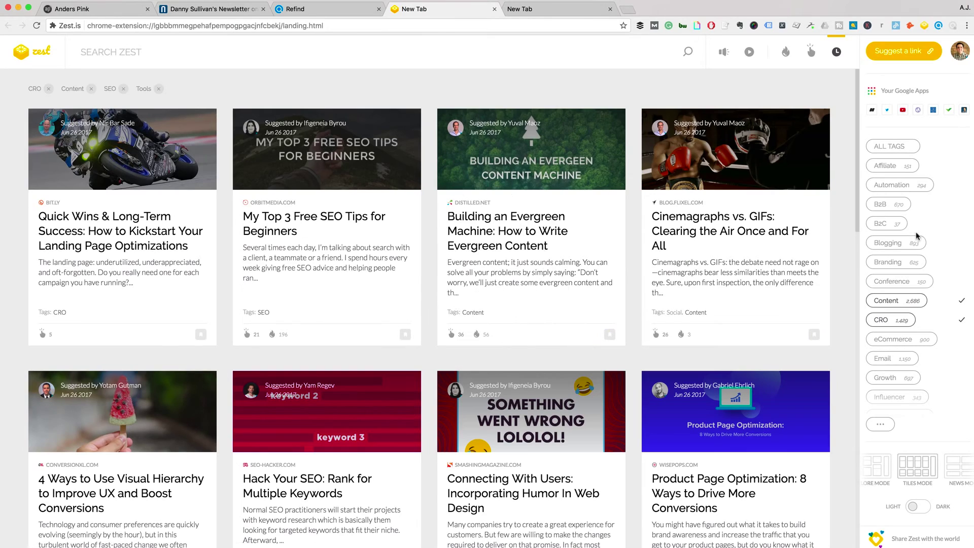
Expand the full tag list in the Zest sidebar using the '...' button
left_click(881, 426)
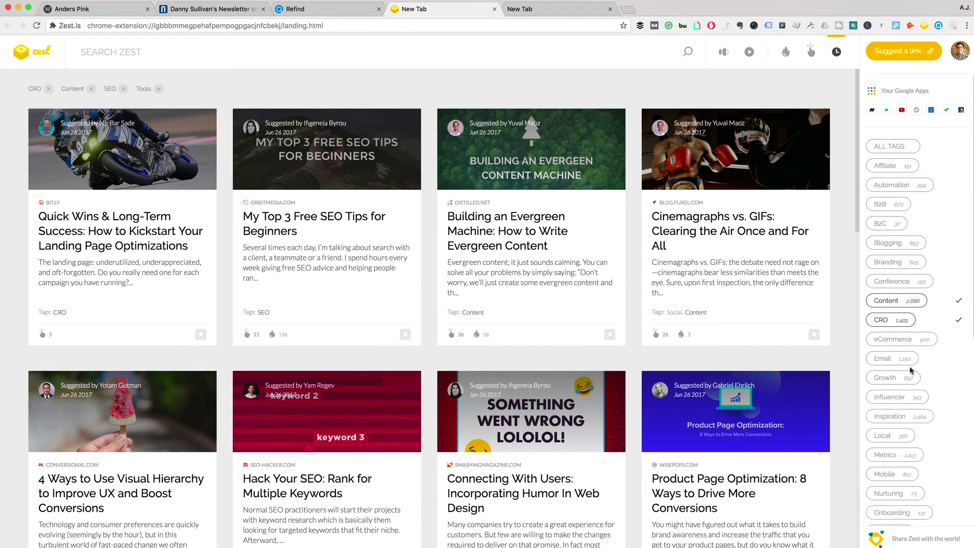
scroll(911, 369, "down", 3)
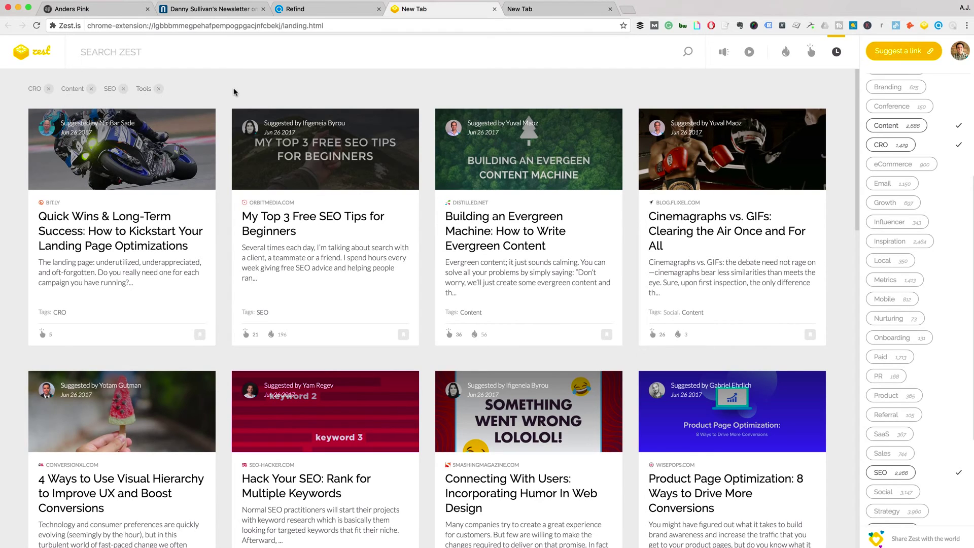
scroll(431, 239, "down", 2)
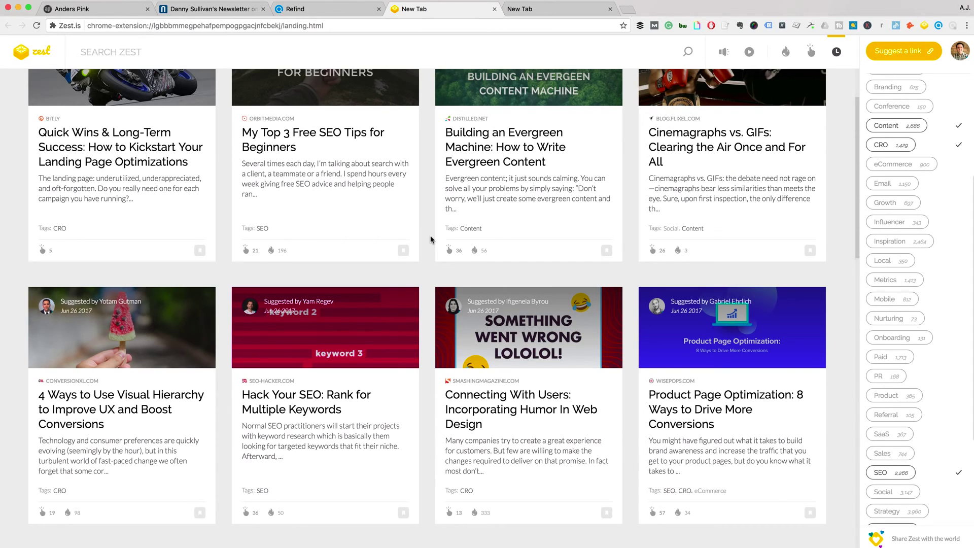
scroll(431, 240, "up", 1)
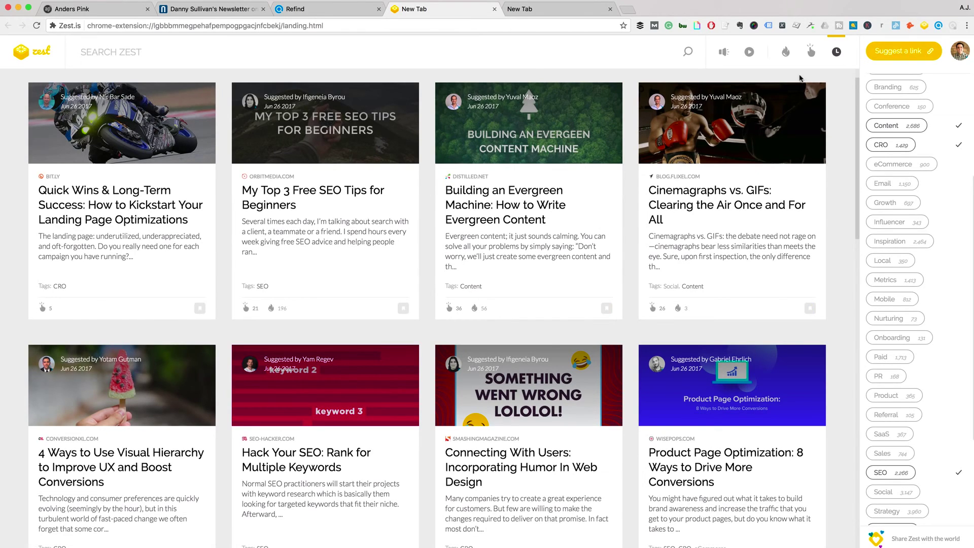
Filter the tagged Zest feed to show video content only
left_click(749, 52)
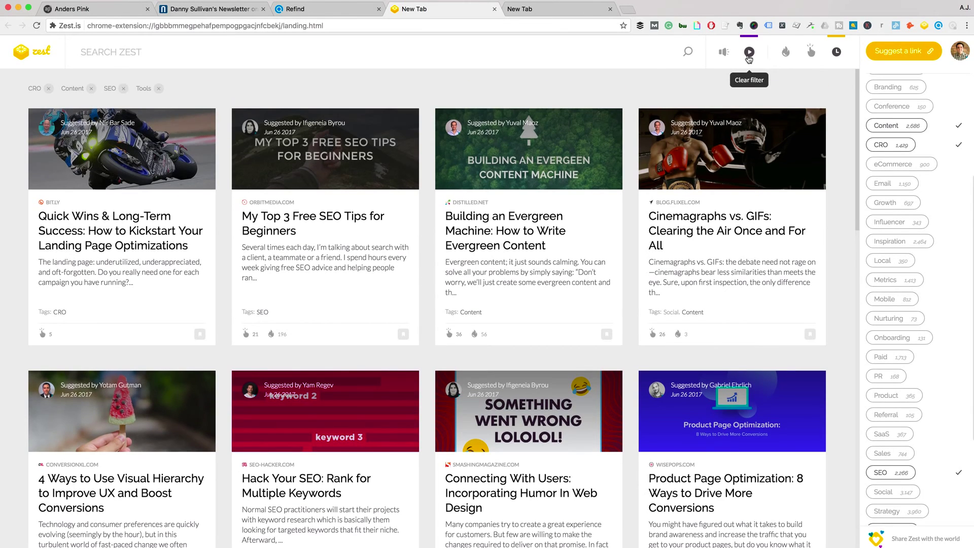